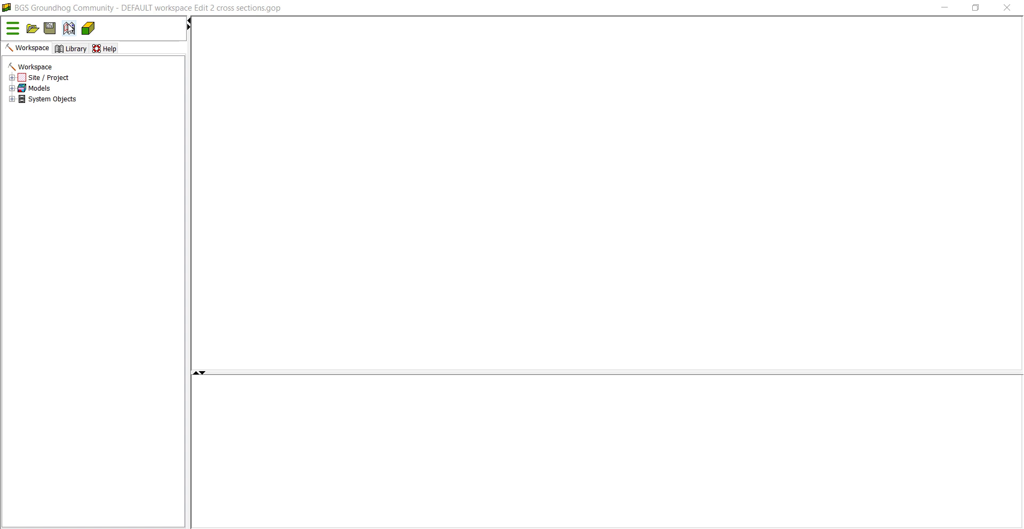
- Create a new map with the Topographic Basemap plus 1:50k Bedrock, 1:50k Superficial deposits and Borehole records layers
{"action": "left_click", "coordinate": [69, 27]}
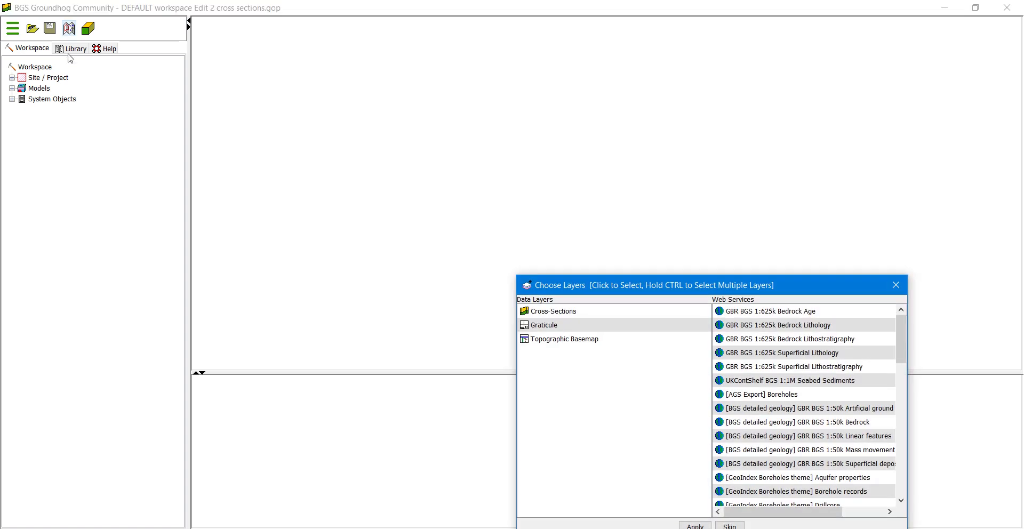
{"action": "left_click", "coordinate": [571, 341]}
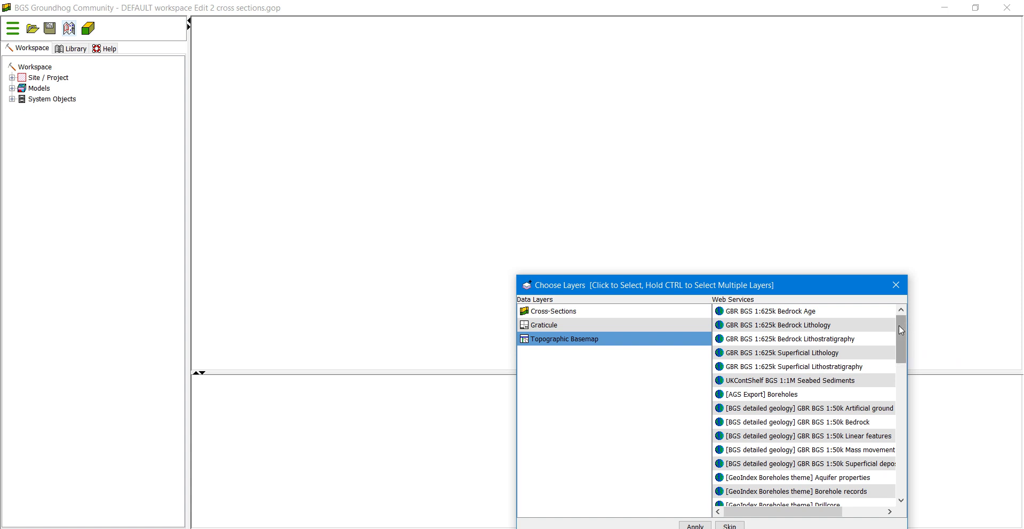
{"action": "mouse_move", "coordinate": [900, 325]}
{"action": "left_mouse_down"}
{"action": "mouse_move", "coordinate": [907, 463]}
{"action": "mouse_move", "coordinate": [907, 315]}
{"action": "left_mouse_up"}
{"action": "left_click", "coordinate": [867, 422]}
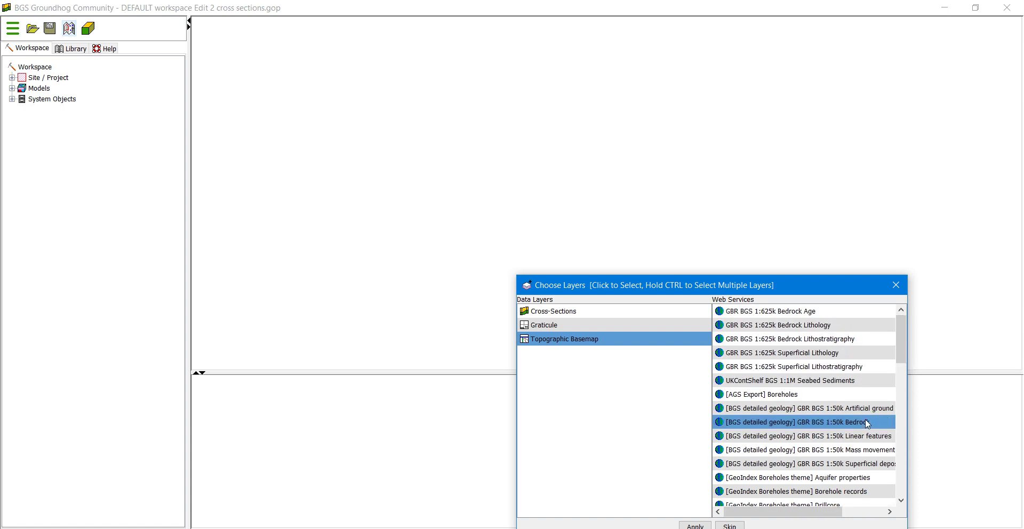
{"action": "left_click", "coordinate": [861, 465], "text": "ctrl"}
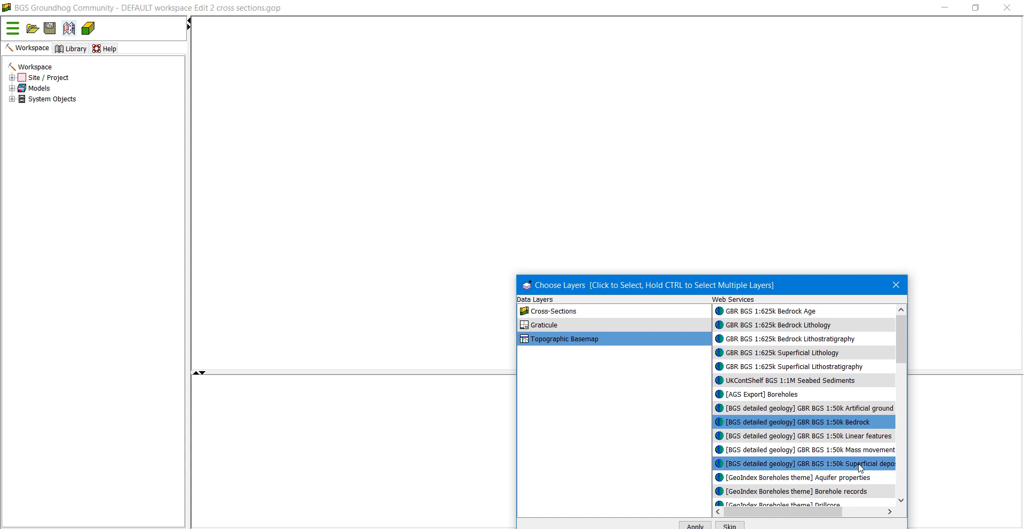
{"action": "left_click", "coordinate": [836, 491], "text": "ctrl"}
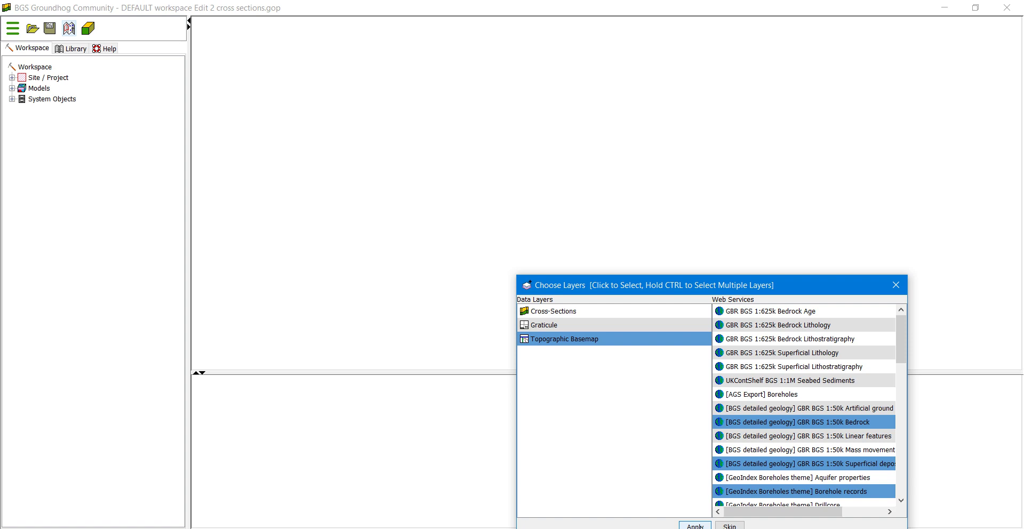
{"action": "left_click", "coordinate": [696, 526]}
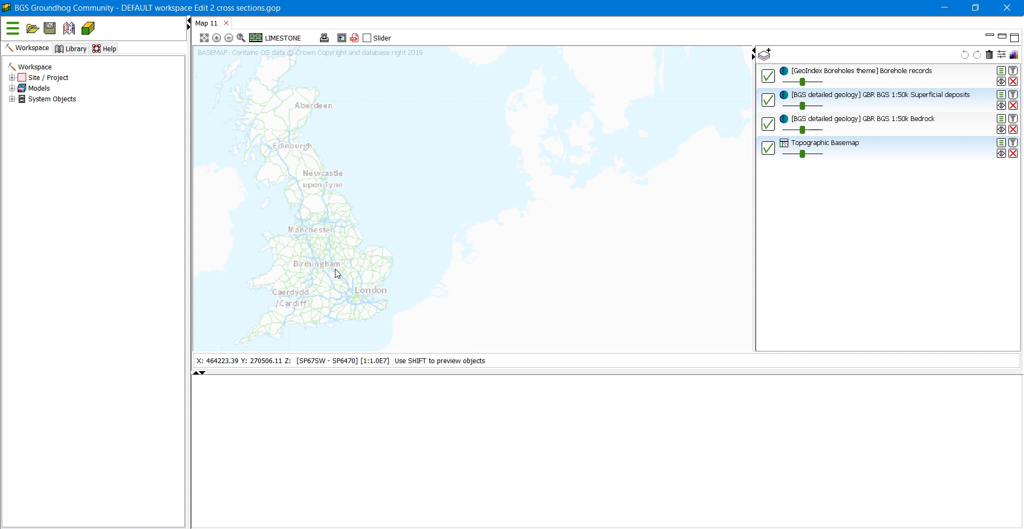
- Centre the map on Ruddington, Nottingham using Find A Place
{"action": "right_click", "coordinate": [337, 274]}
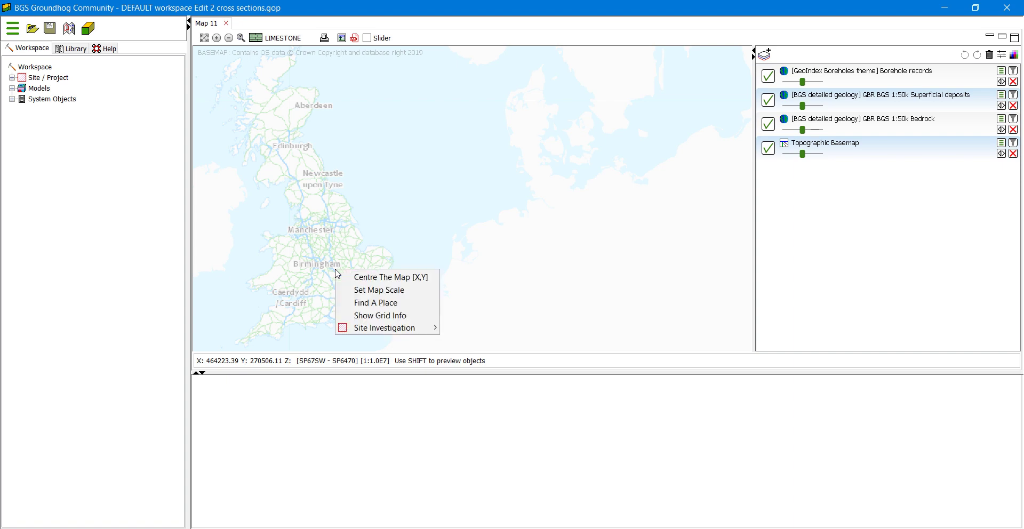
{"action": "left_click", "coordinate": [377, 304]}
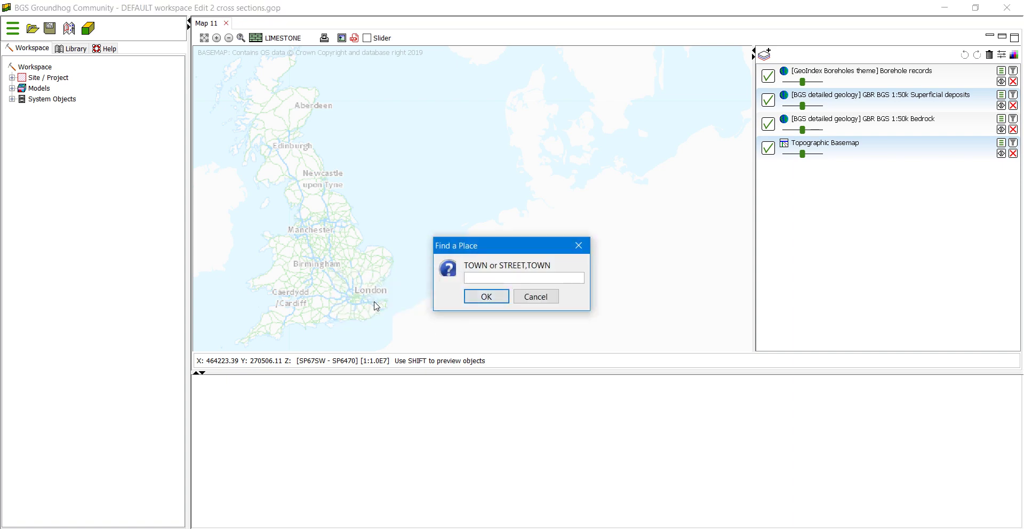
{"action": "type", "text": "ruddington"}
{"action": "left_click", "coordinate": [480, 298]}
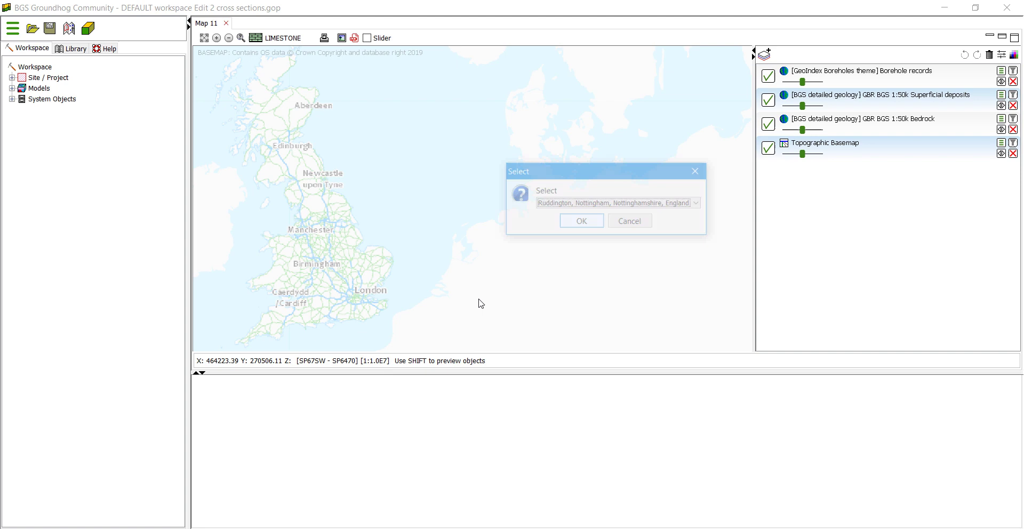
{"action": "left_click", "coordinate": [568, 223]}
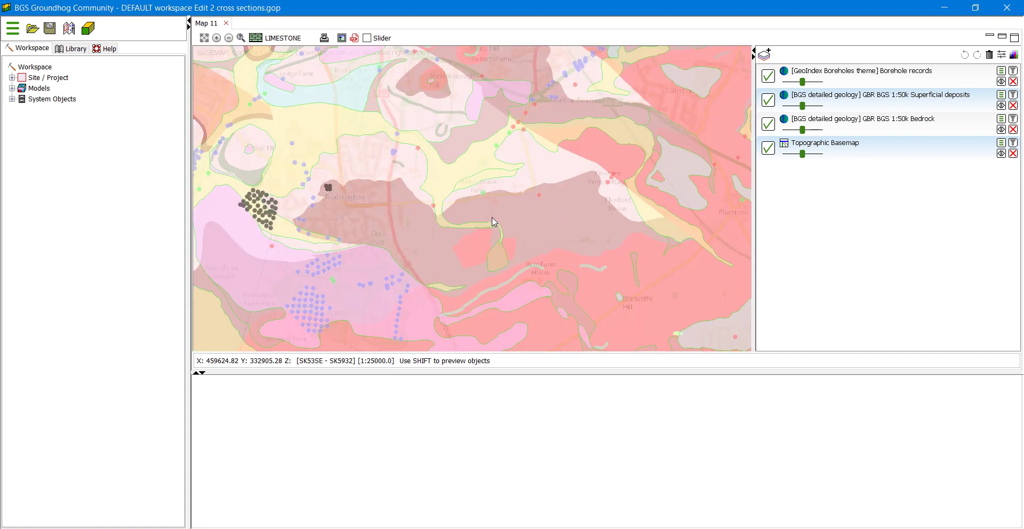
- Change the map scale with Set Map Scale, entering 50000
{"action": "right_click", "coordinate": [440, 228]}
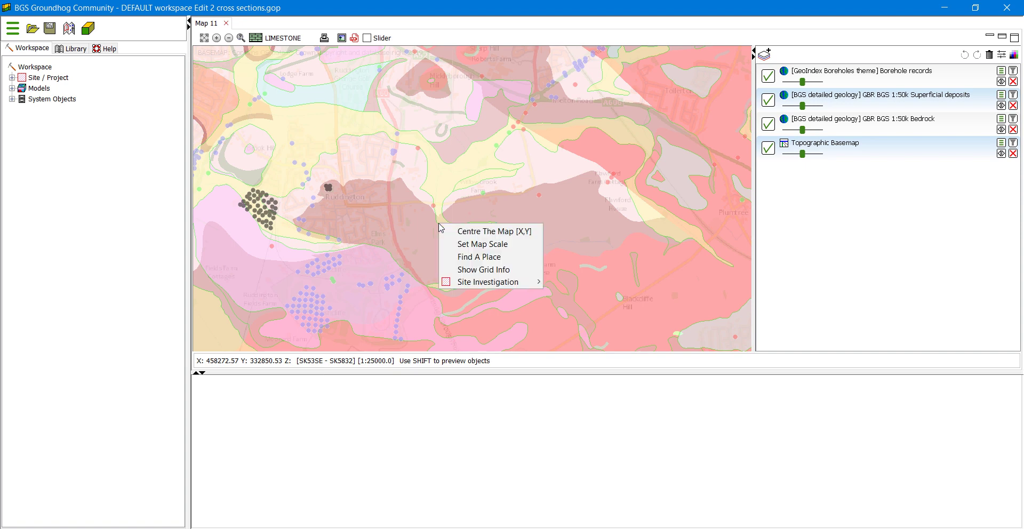
{"action": "left_click", "coordinate": [464, 245]}
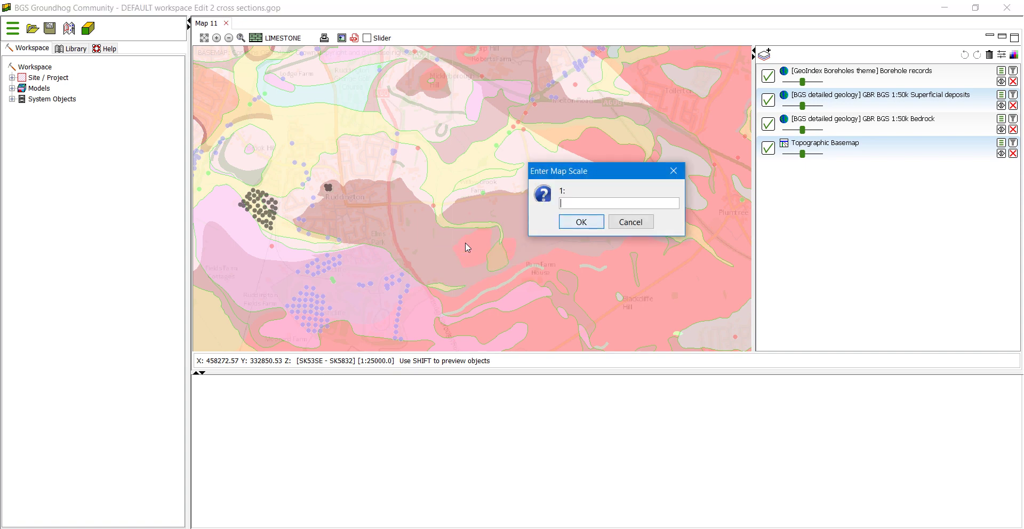
{"action": "type", "text": "50000"}
{"action": "left_click", "coordinate": [574, 223]}
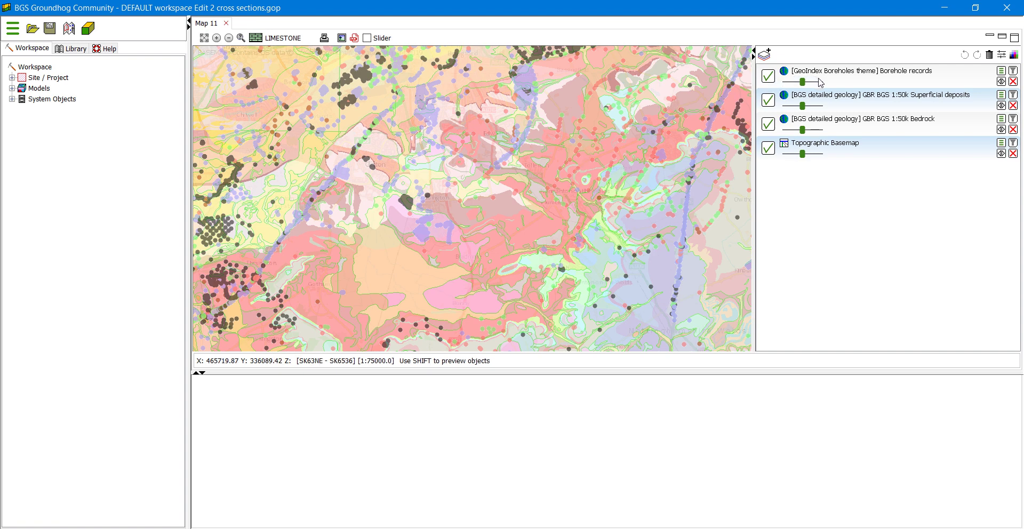
- Identify borehole SK53SE191 (Ruddington Footbridge A) on the Borehole records layer and open its scanned log
{"action": "left_click", "coordinate": [820, 83]}
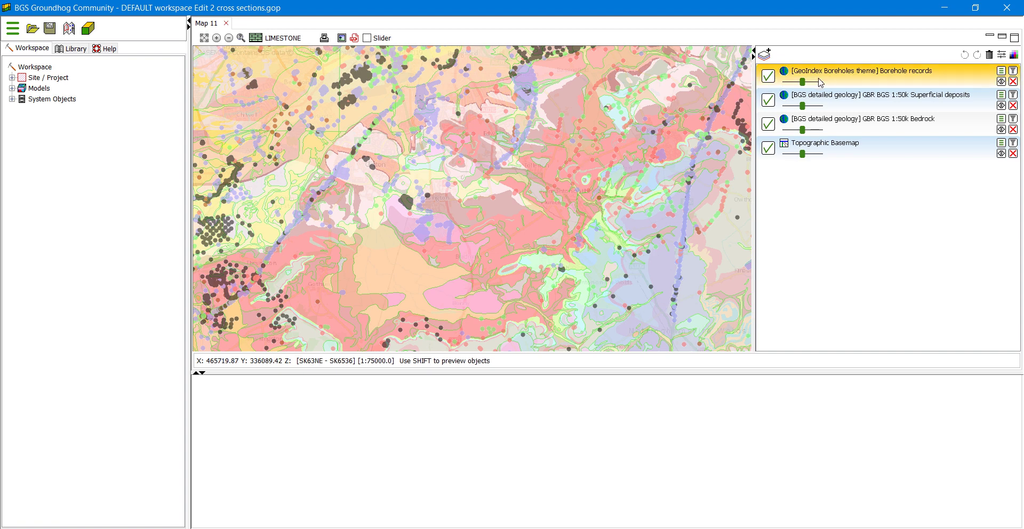
{"action": "left_click", "coordinate": [432, 229]}
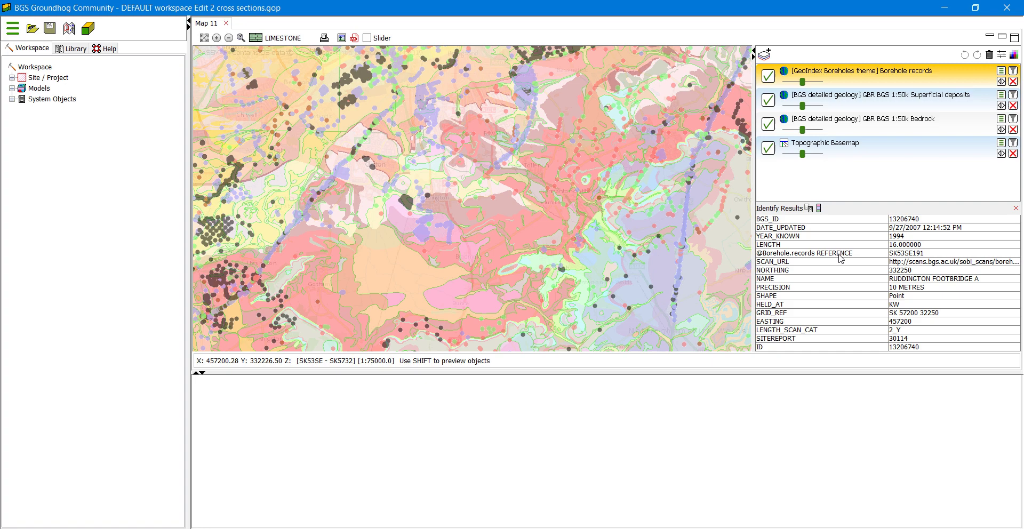
{"action": "left_click", "coordinate": [819, 213]}
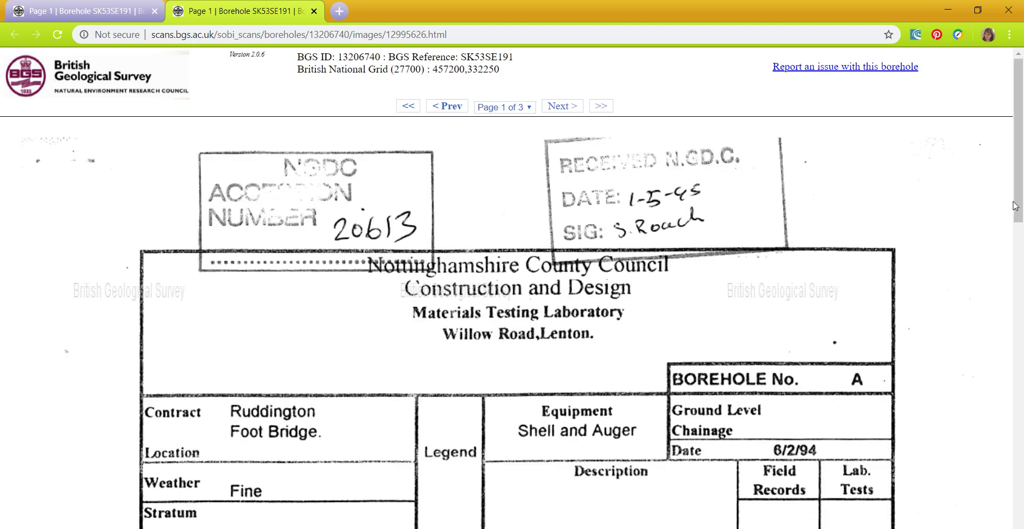
- Scroll the SK53SE191 log down to its KEY/REMARKS section, then return to the Groundhog map
{"action": "scroll", "coordinate": [1019, 211], "scroll_direction": "down", "scroll_amount": 5}
{"action": "scroll", "coordinate": [512, 287], "scroll_direction": "down", "scroll_amount": 10}
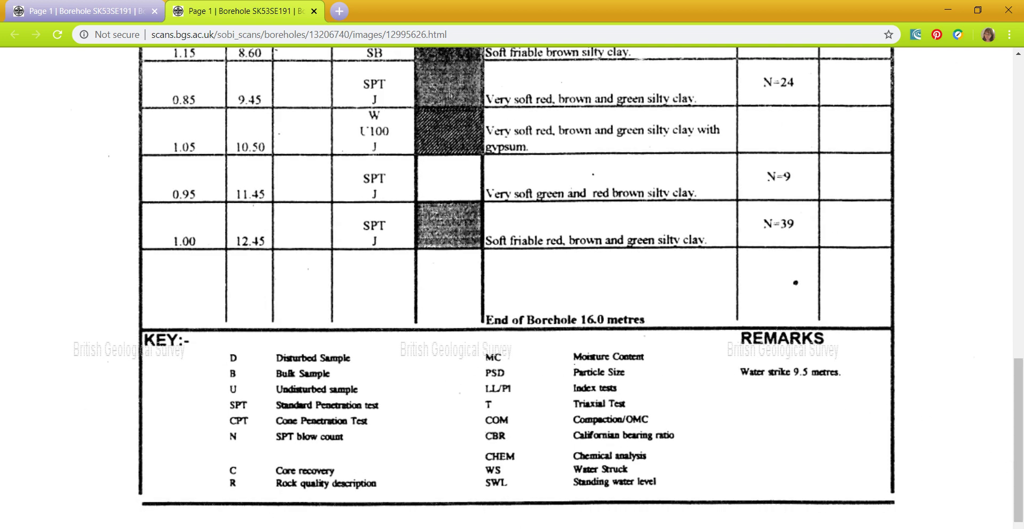
{"action": "left_click", "coordinate": [280, 495]}
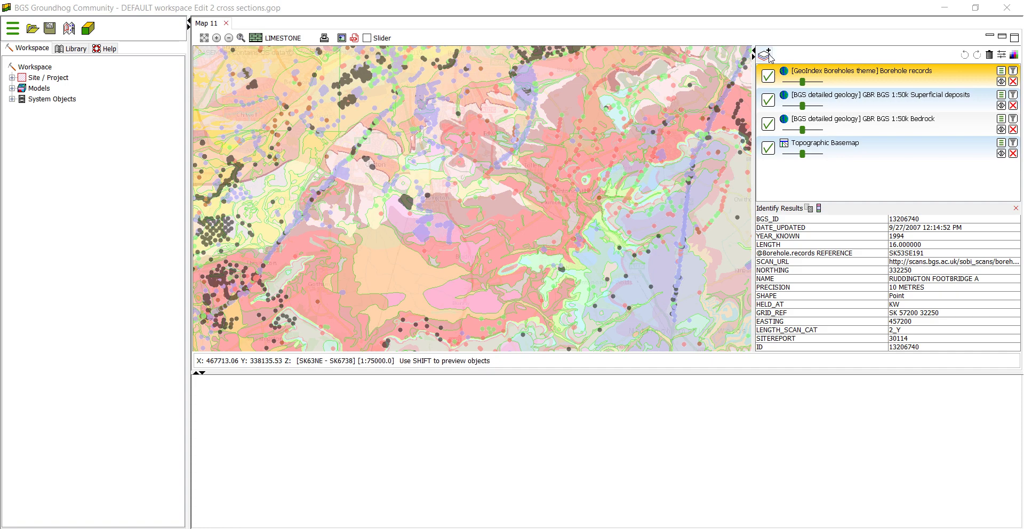
- Add the [AGS Export] Boreholes web service layer to Map 11
{"action": "left_click", "coordinate": [765, 55]}
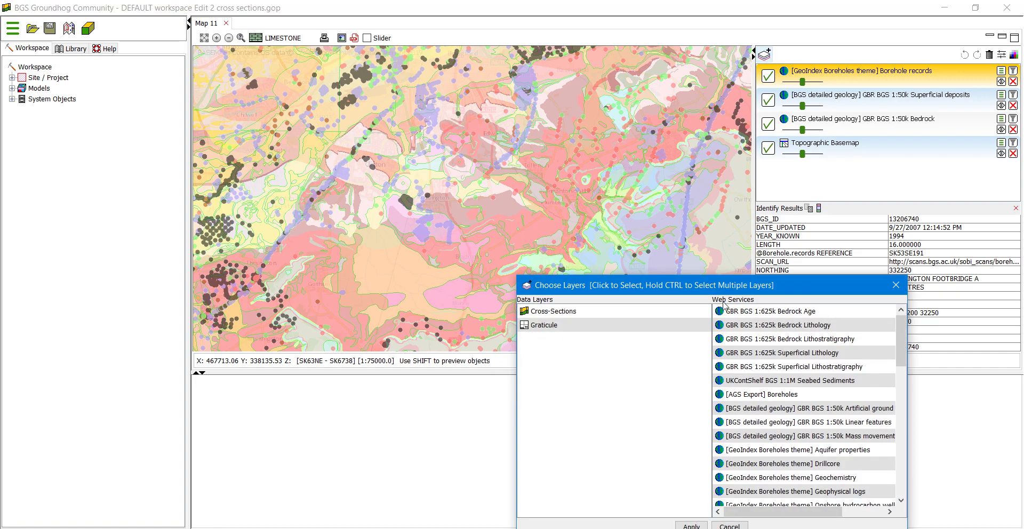
{"action": "left_click", "coordinate": [760, 397]}
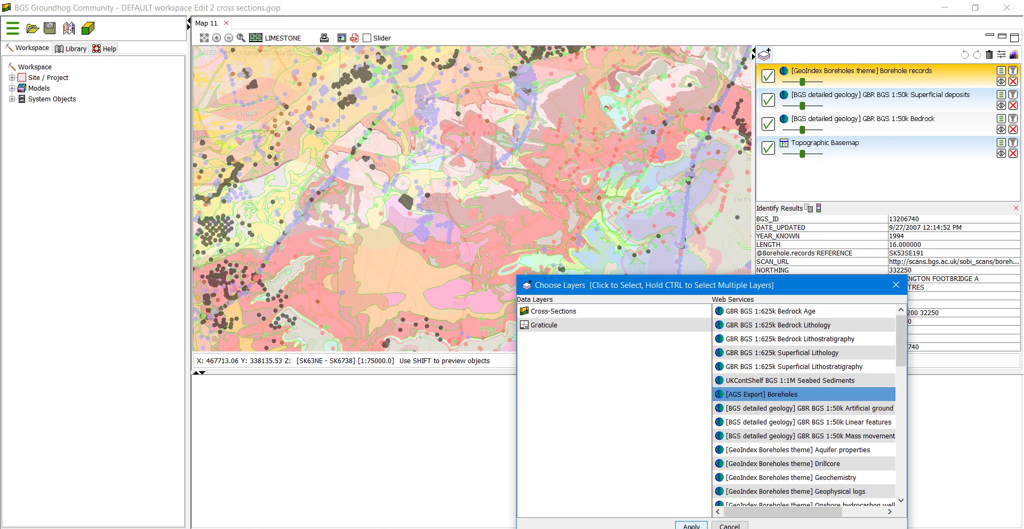
{"action": "left_click", "coordinate": [691, 525]}
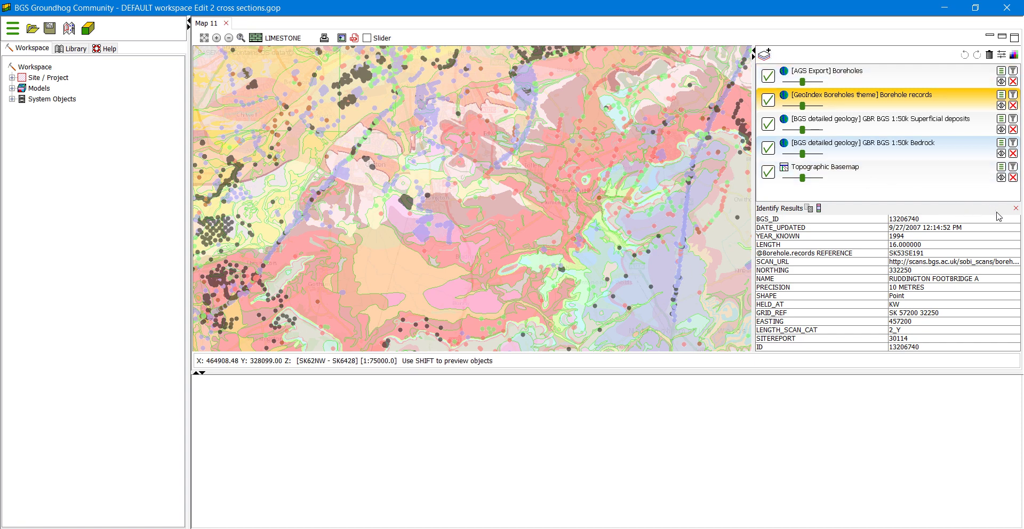
- Close the Identify Results table and adjust the AGS Export Boreholes layer's transparency
{"action": "left_click", "coordinate": [1015, 208]}
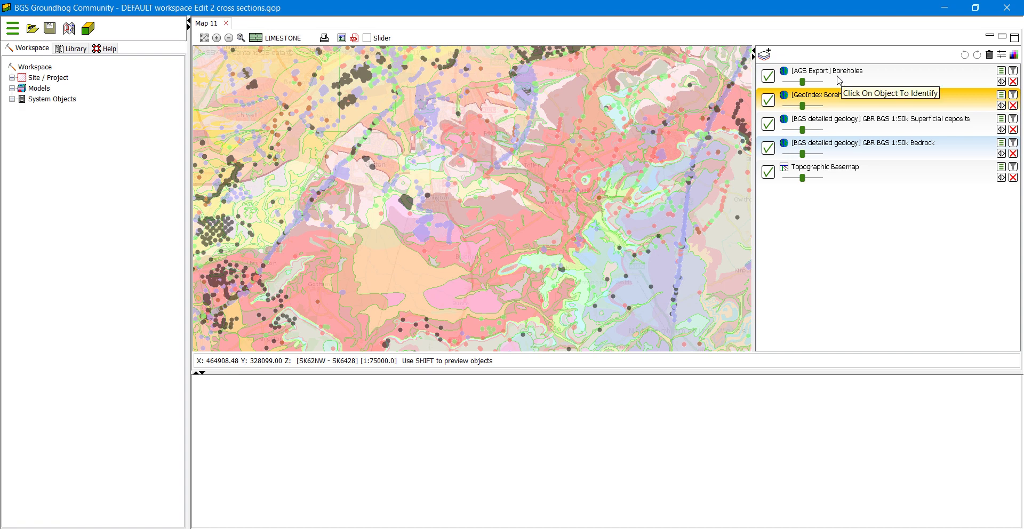
{"action": "left_click", "coordinate": [802, 83]}
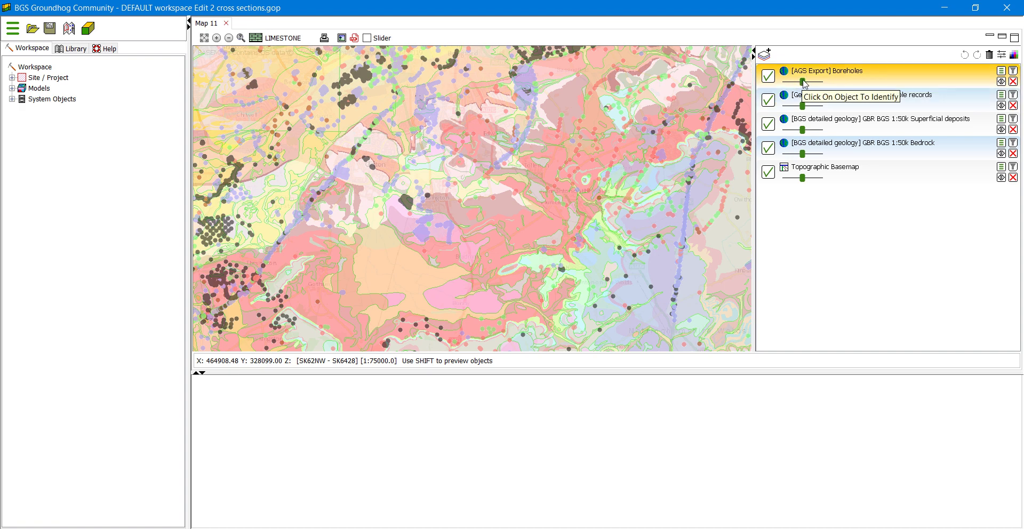
{"action": "left_click_drag", "start_coordinate": [804, 84], "coordinate": [826, 84]}
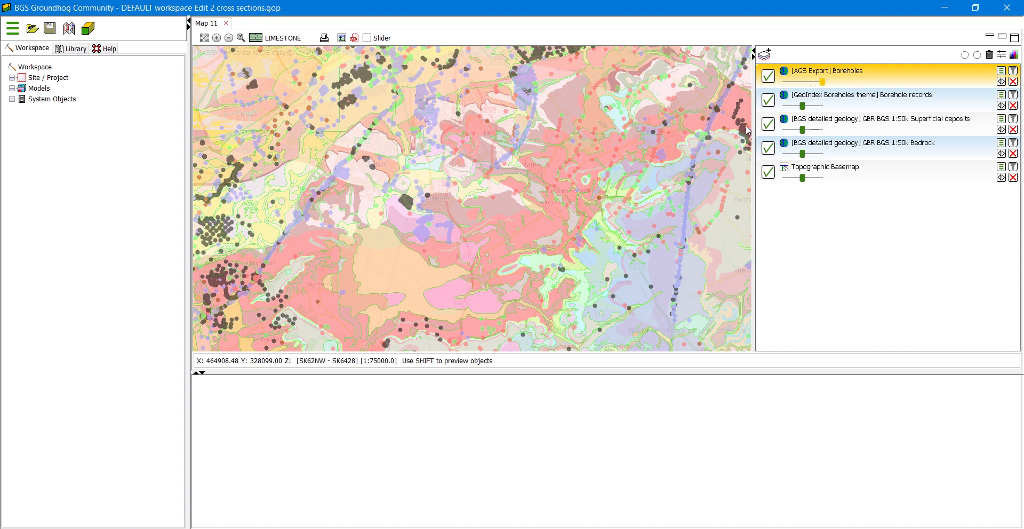
- Hide the GeoIndex borehole records, Superficial deposits and Bedrock layers, and zoom out to Nottingham
{"action": "left_click", "coordinate": [768, 101]}
{"action": "left_click", "coordinate": [769, 124]}
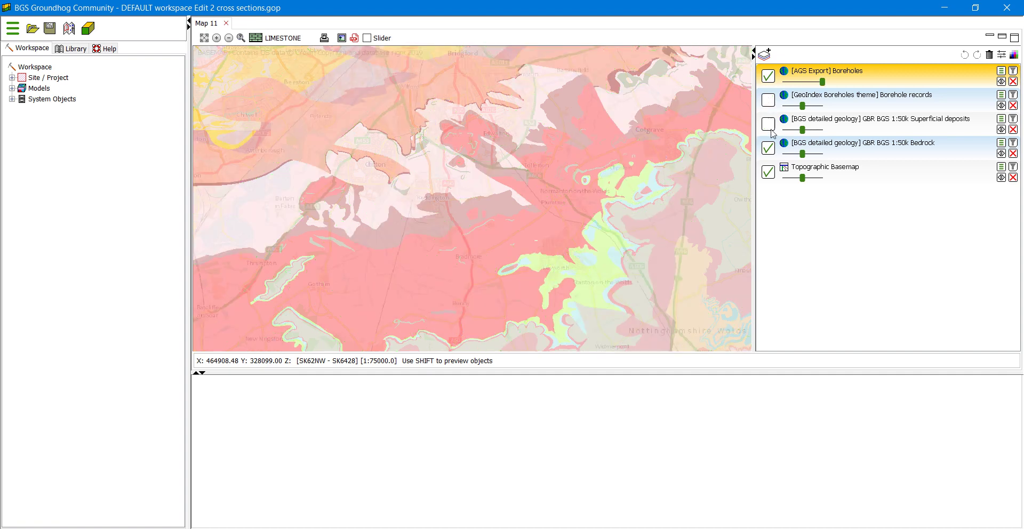
{"action": "left_click", "coordinate": [768, 149]}
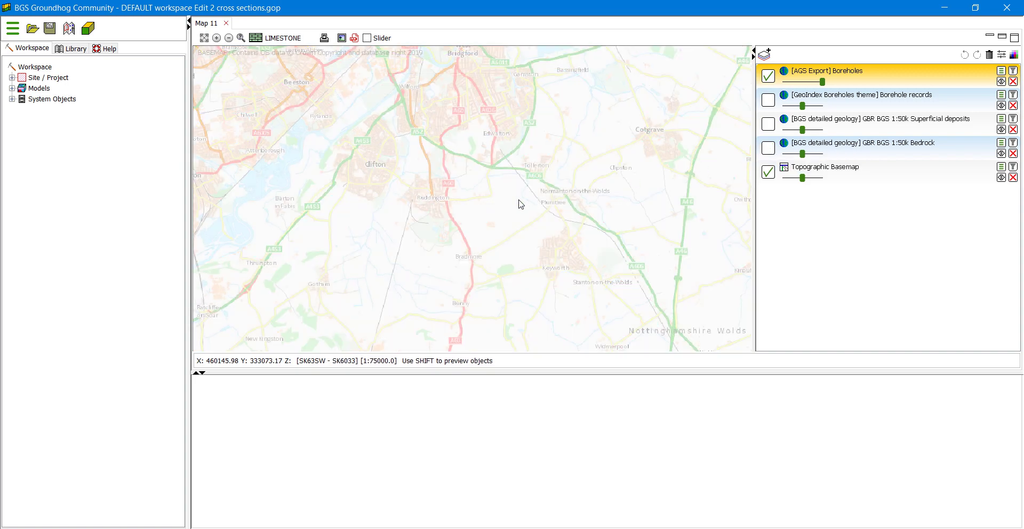
{"action": "scroll", "coordinate": [520, 204], "scroll_direction": "down", "scroll_amount": 3}
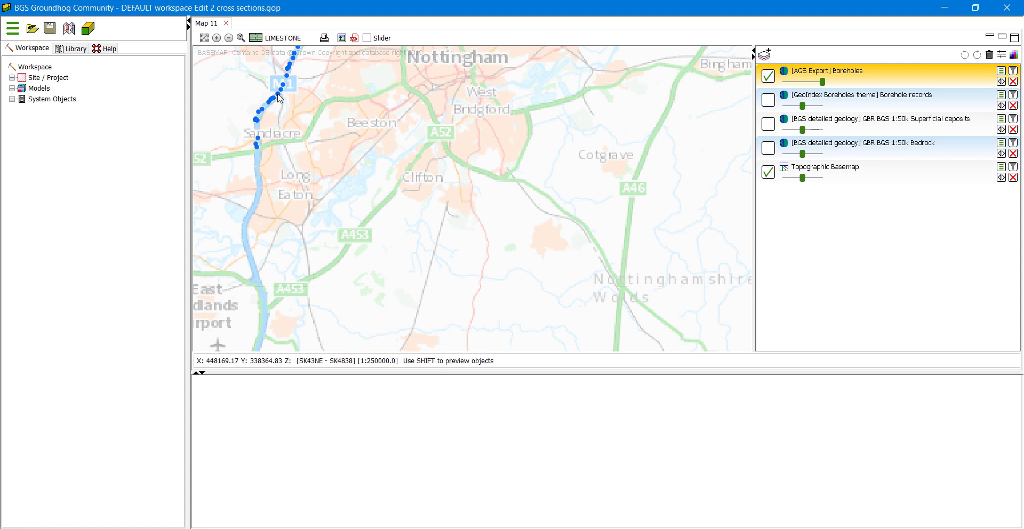
- Download the AGS data for M1 widening borehole CP1132 into the workspace without group filtering
{"action": "scroll", "coordinate": [279, 97], "scroll_direction": "up", "scroll_amount": 2}
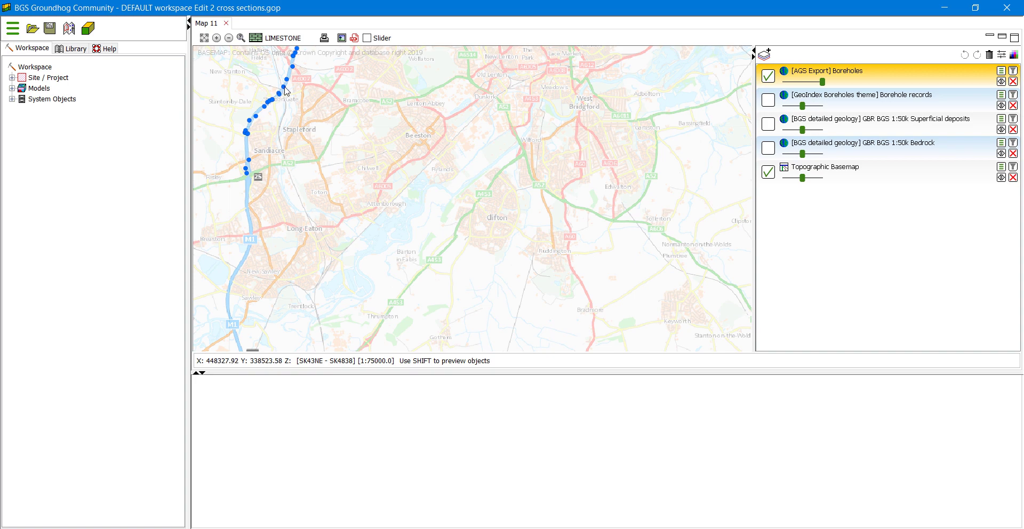
{"action": "left_click", "coordinate": [287, 92]}
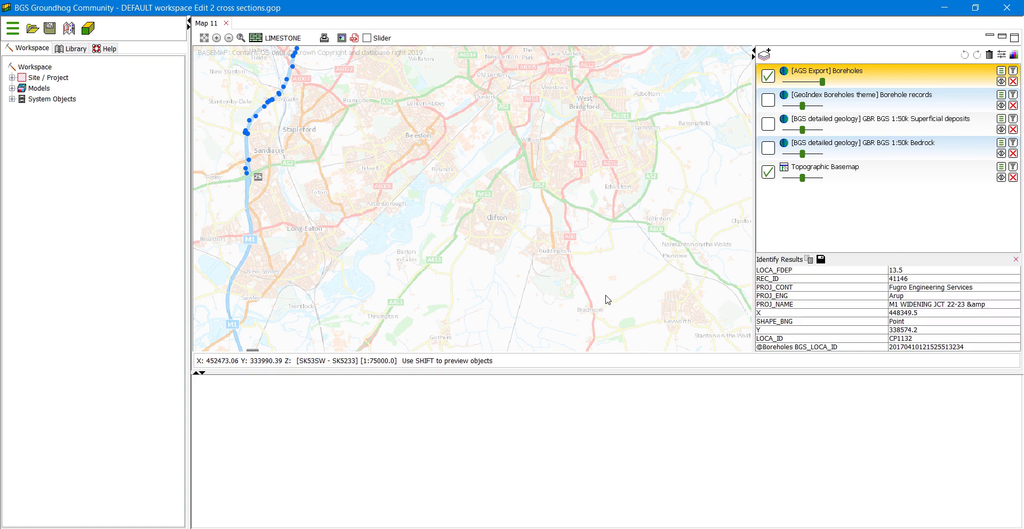
{"action": "left_click", "coordinate": [820, 261]}
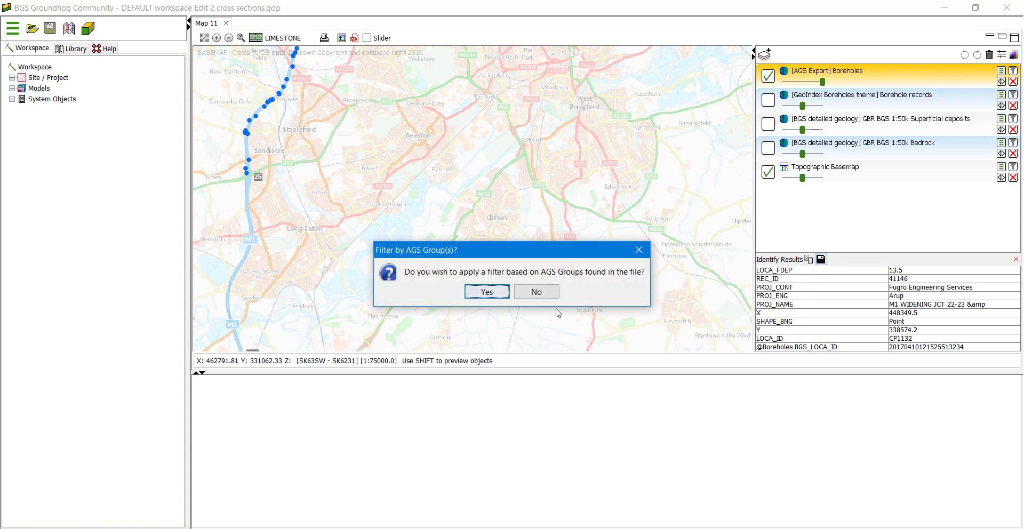
{"action": "left_click", "coordinate": [542, 297]}
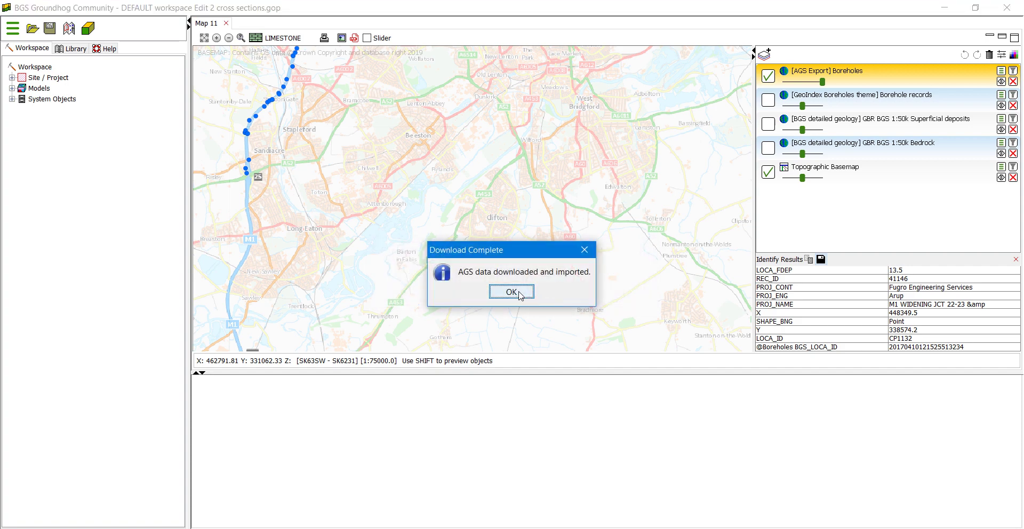
{"action": "left_click", "coordinate": [510, 292]}
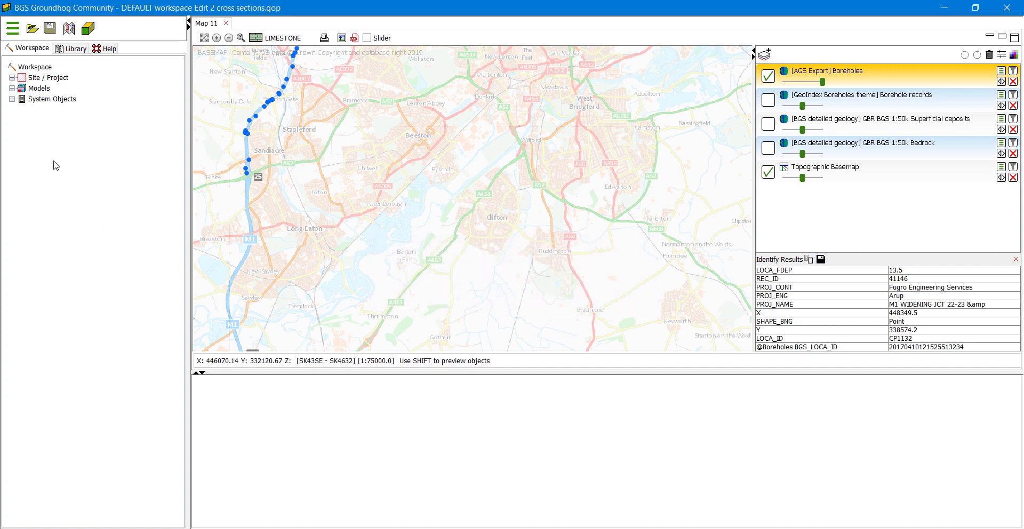
- Expand Site / Project, Location Layers, M1 WIDENING and the borehole's Geology Log to list its six intervals from 0.0 to 13.5m
{"action": "left_click", "coordinate": [12, 78]}
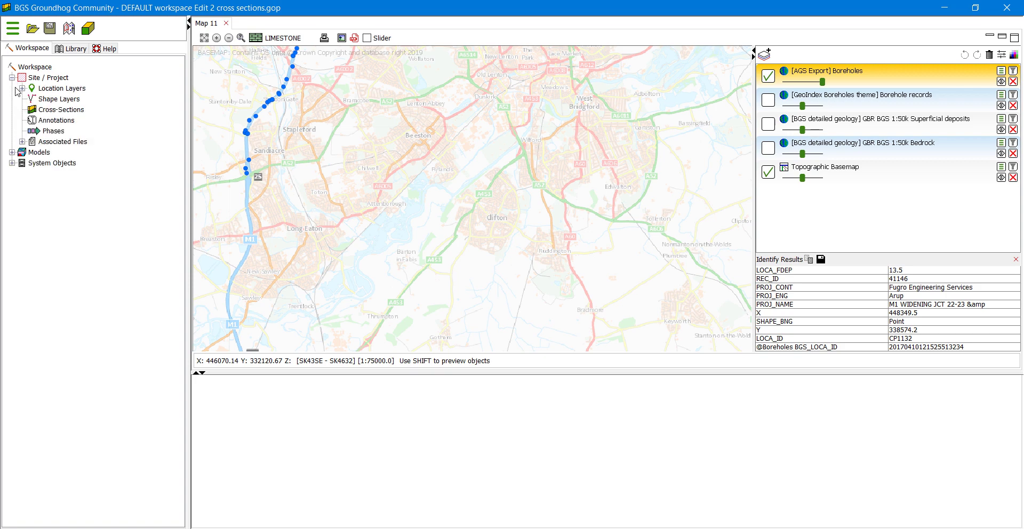
{"action": "left_click", "coordinate": [22, 88]}
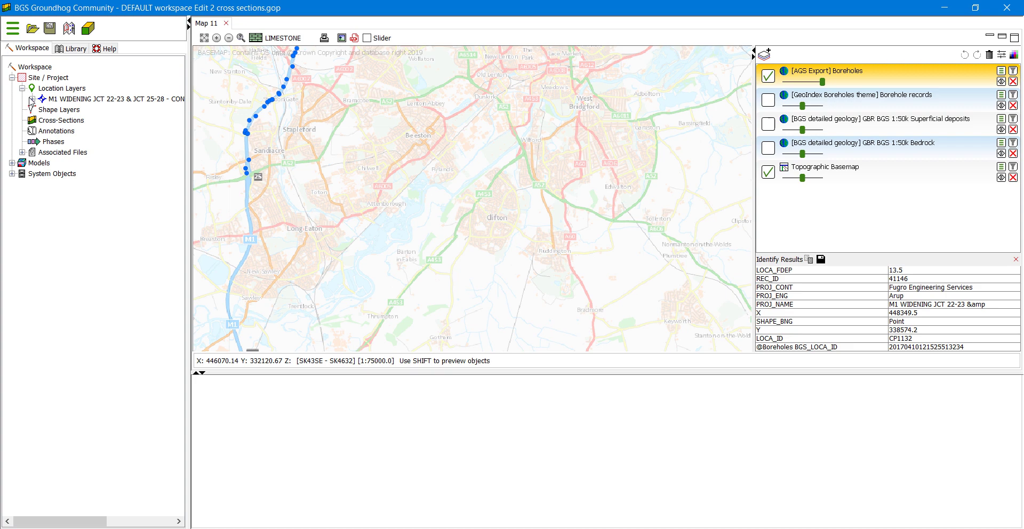
{"action": "left_click", "coordinate": [32, 99]}
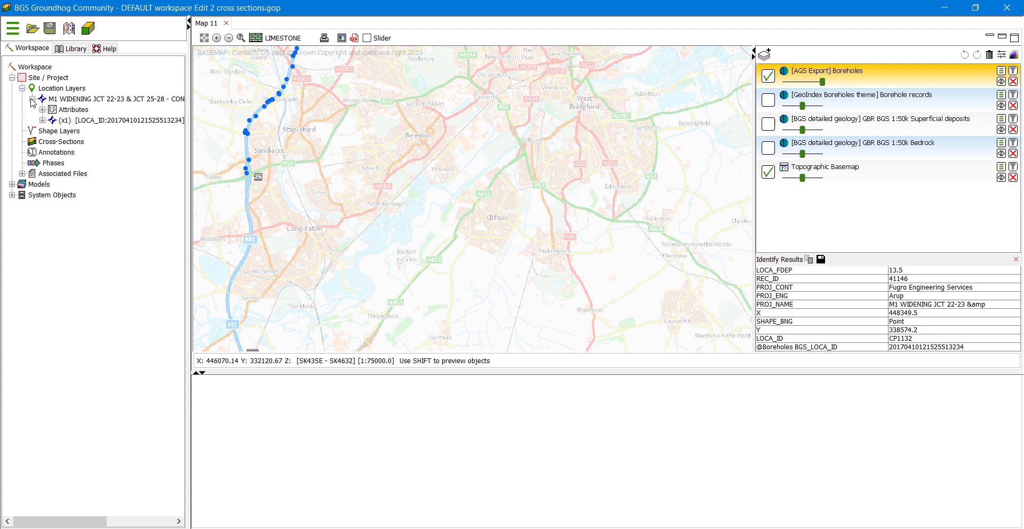
{"action": "left_click", "coordinate": [43, 120]}
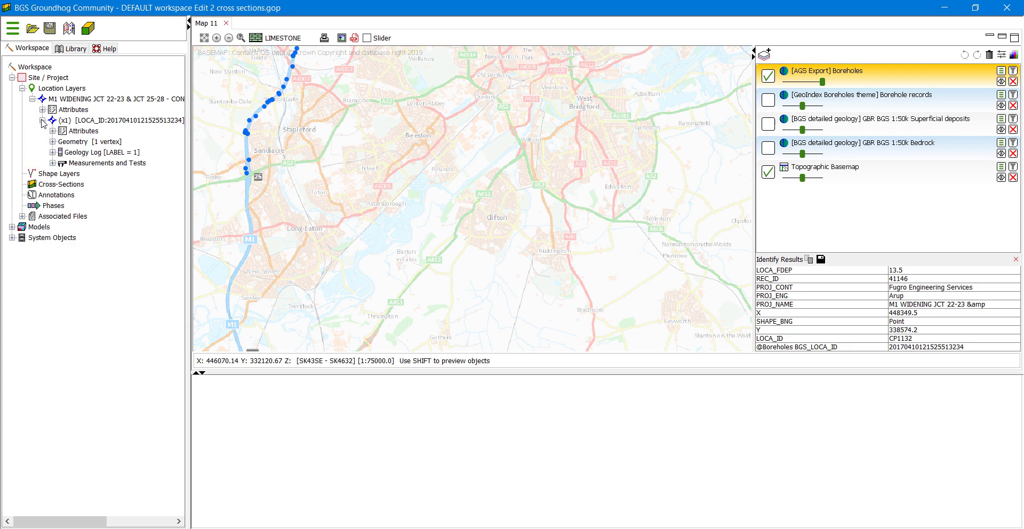
{"action": "left_click", "coordinate": [52, 153]}
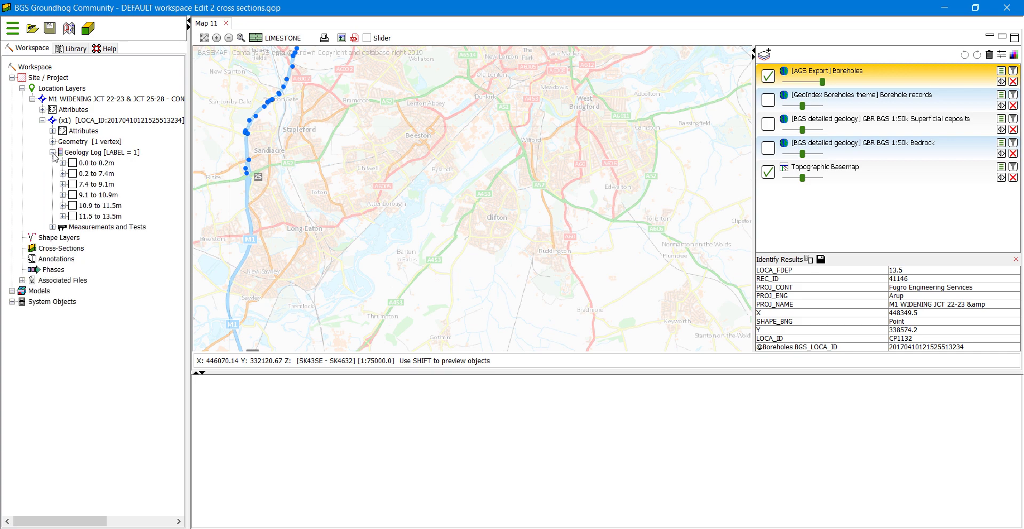